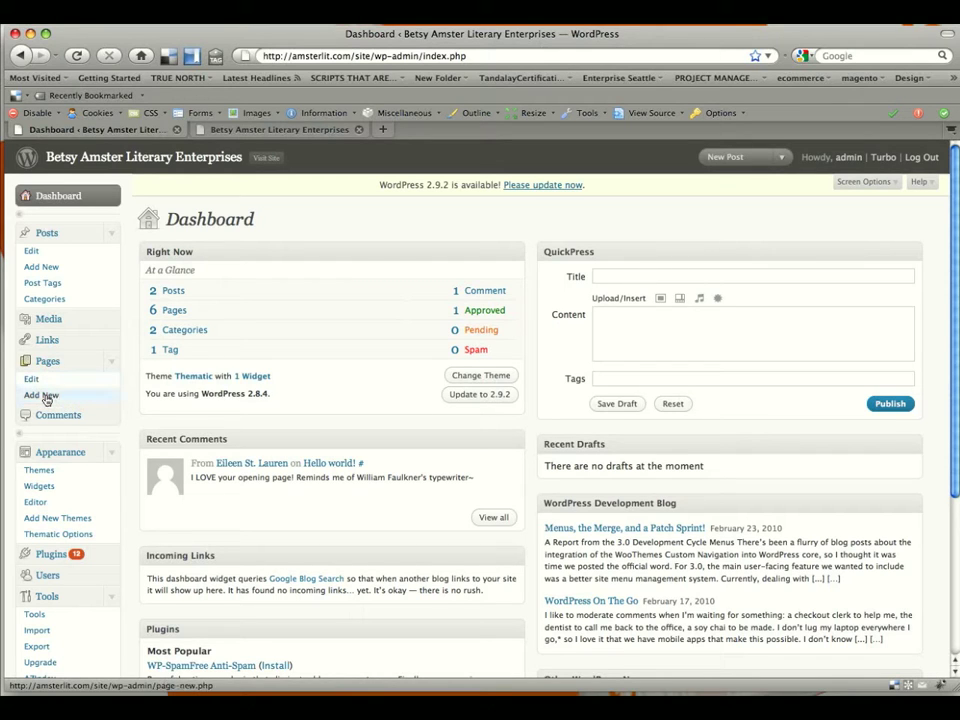
# - Create a new page titled 'Authors Name' with an 'Authors bio' line in the body
pyautogui.moveTo(70, 397); pyautogui.dragTo(46, 397)
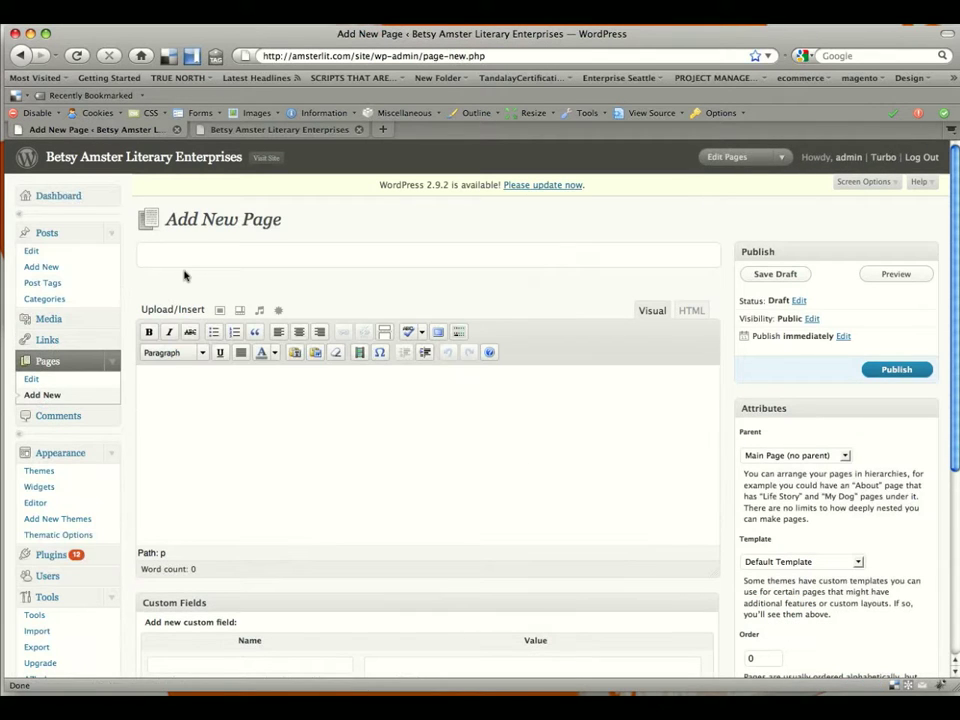
pyautogui.click(195, 253)
pyautogui.write('Authors Name')
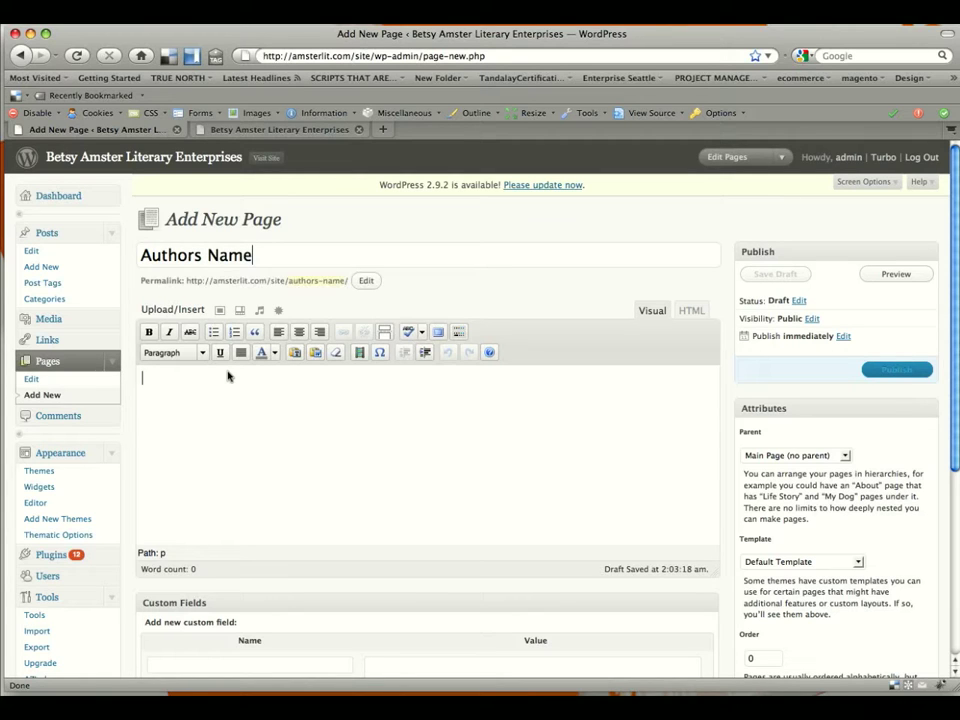
pyautogui.click(228, 376)
pyautogui.write('Authors')
pyautogui.write(' bi')
pyautogui.press('BackSpace')
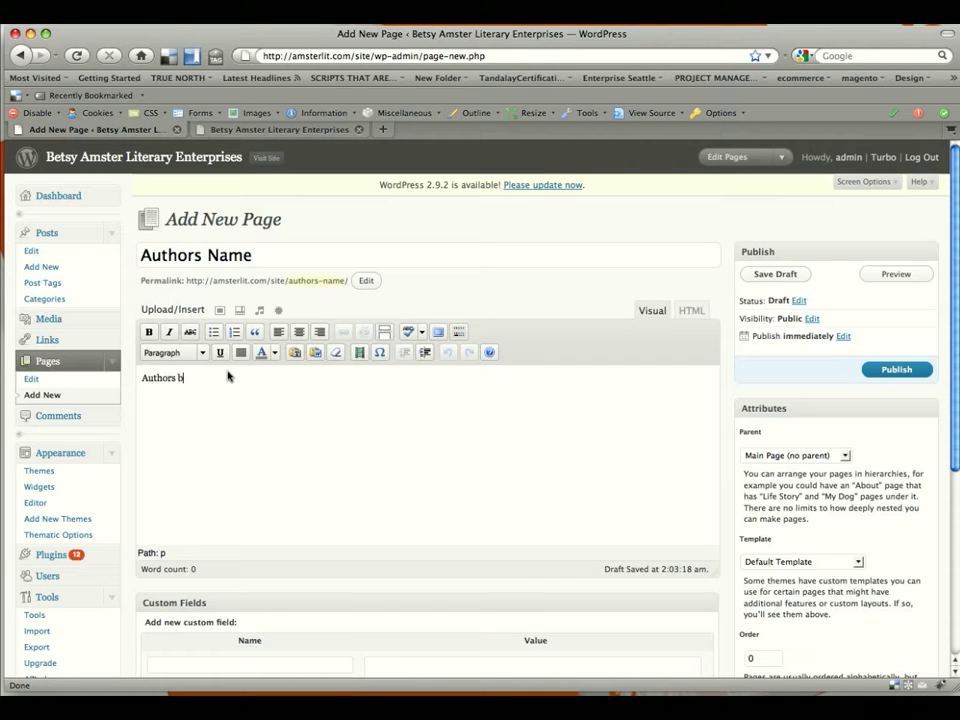
pyautogui.write('io')
pyautogui.press('Return')
# - Add a bulleted list: 'List of books', 'one book', 'two books'
pyautogui.click(214, 335)
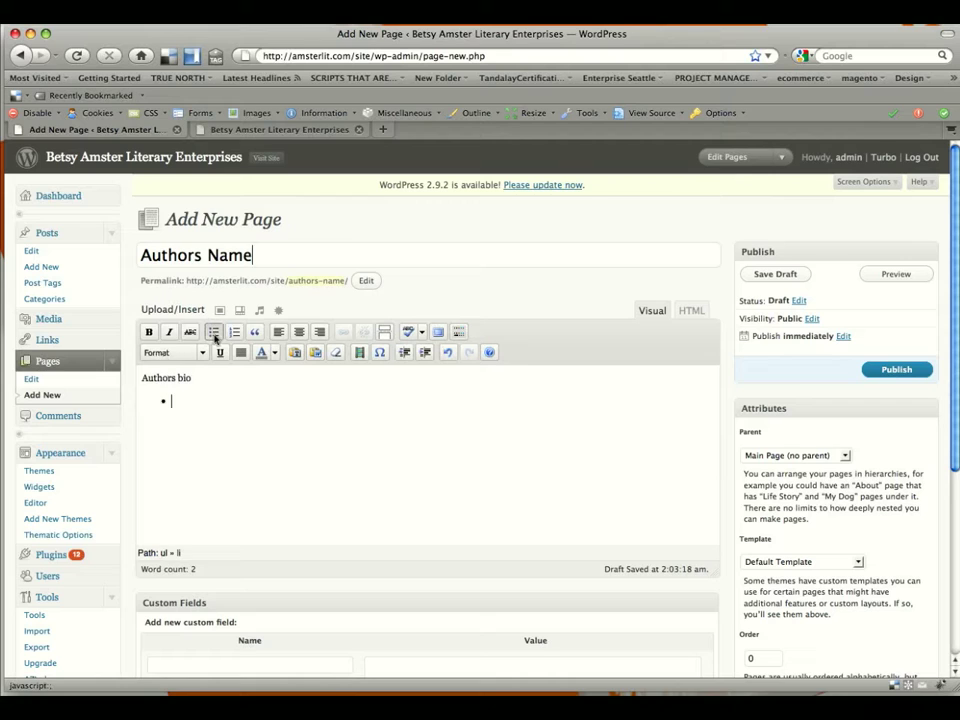
pyautogui.write('List of books')
pyautogui.press('Return')
pyautogui.write('one book')
pyautogui.press('Return')
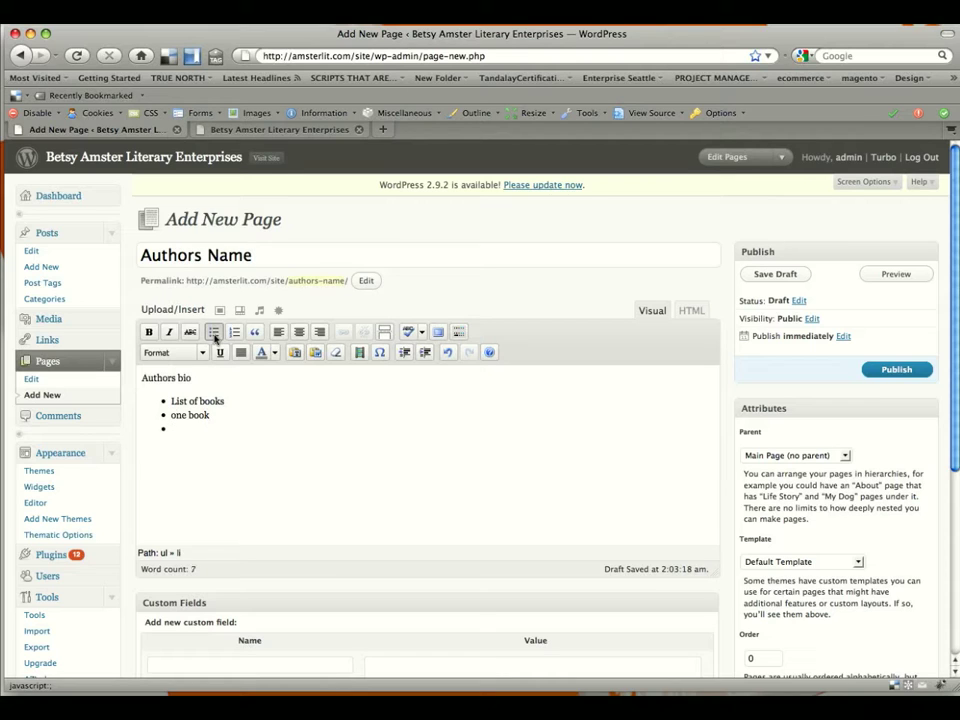
pyautogui.write('two books')
pyautogui.press('Return')
pyautogui.press('Return')
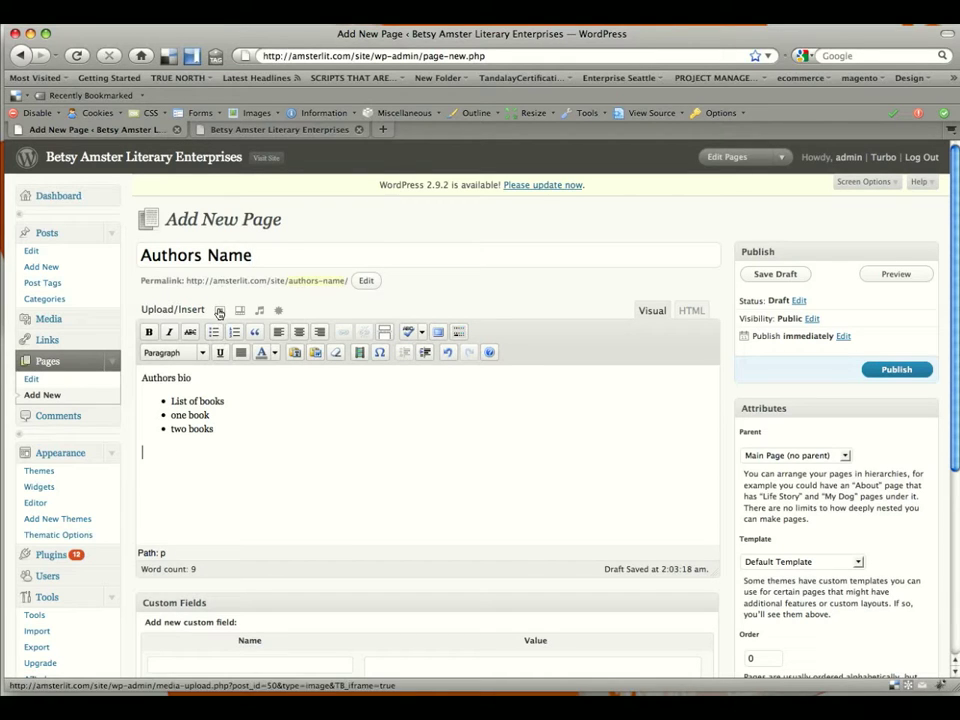
# - Upload Photo 7.jpg from the Photos library through the Add an Image dialog
pyautogui.click(219, 310)
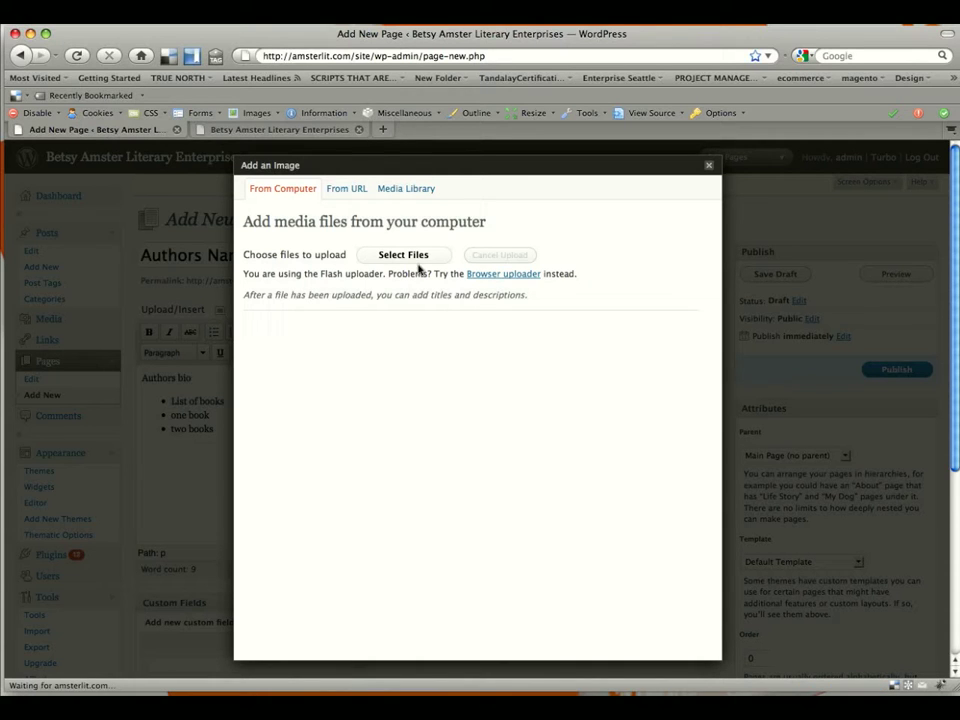
pyautogui.click(418, 258)
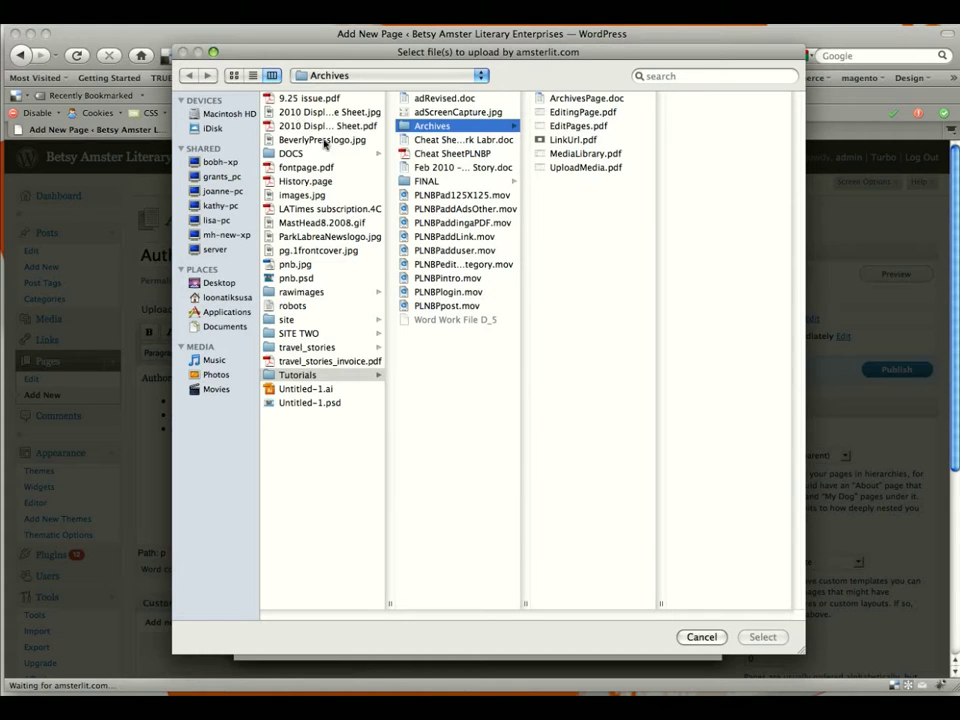
pyautogui.click(218, 376)
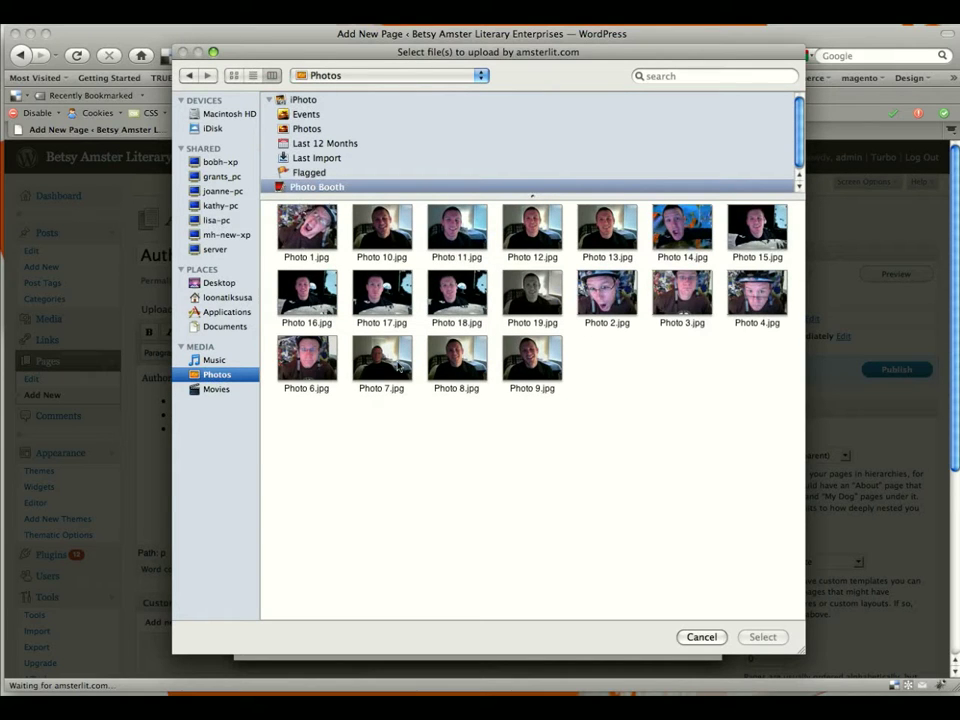
pyautogui.click(382, 360)
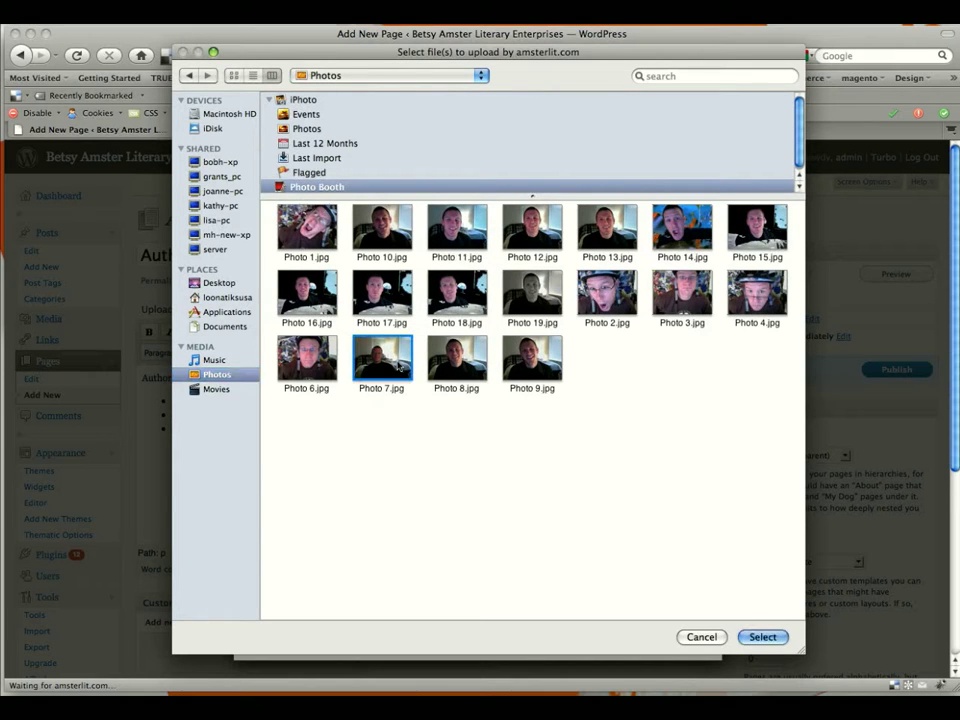
pyautogui.click(763, 637)
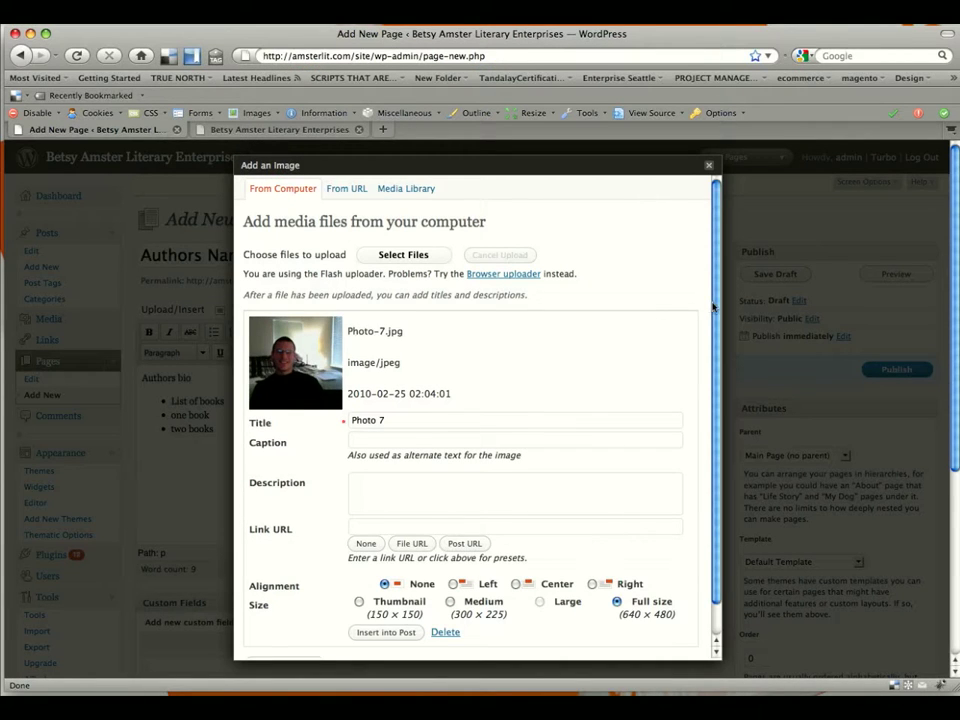
# - Insert Photo 7 into the page at Medium size, 300 × 225
pyautogui.scroll(-1, 705, 330)
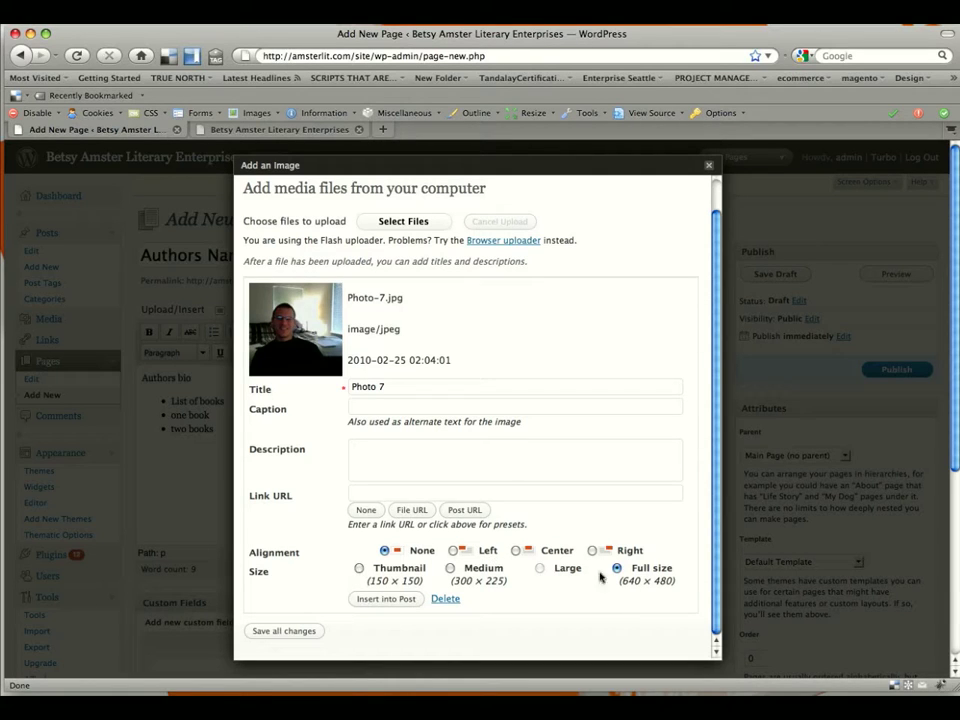
pyautogui.click(451, 569)
pyautogui.click(386, 599)
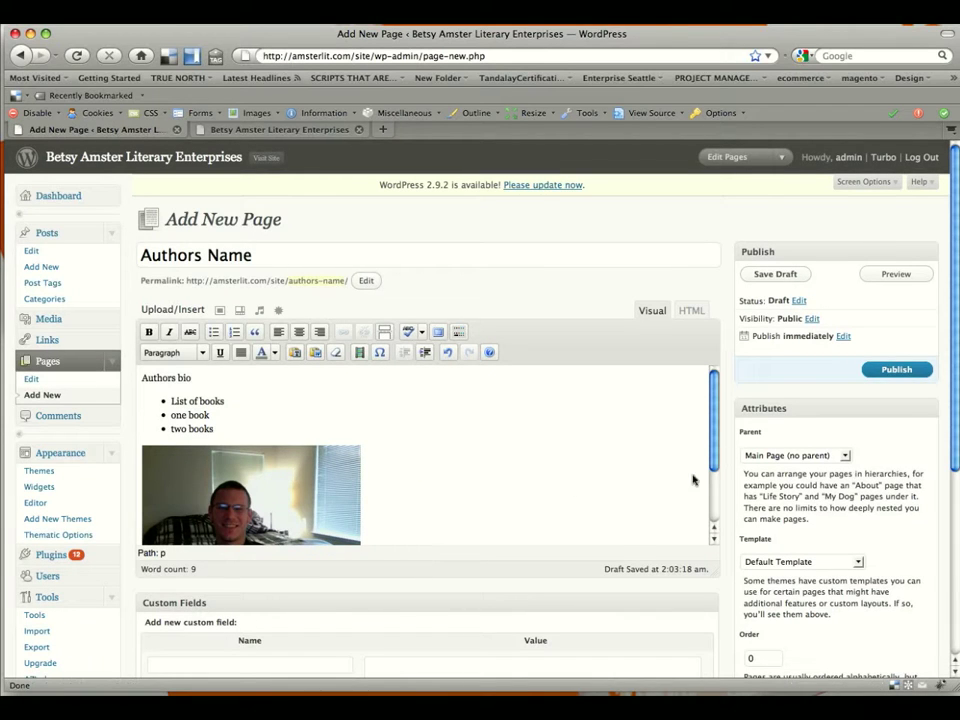
pyautogui.scroll(-2, 713, 440)
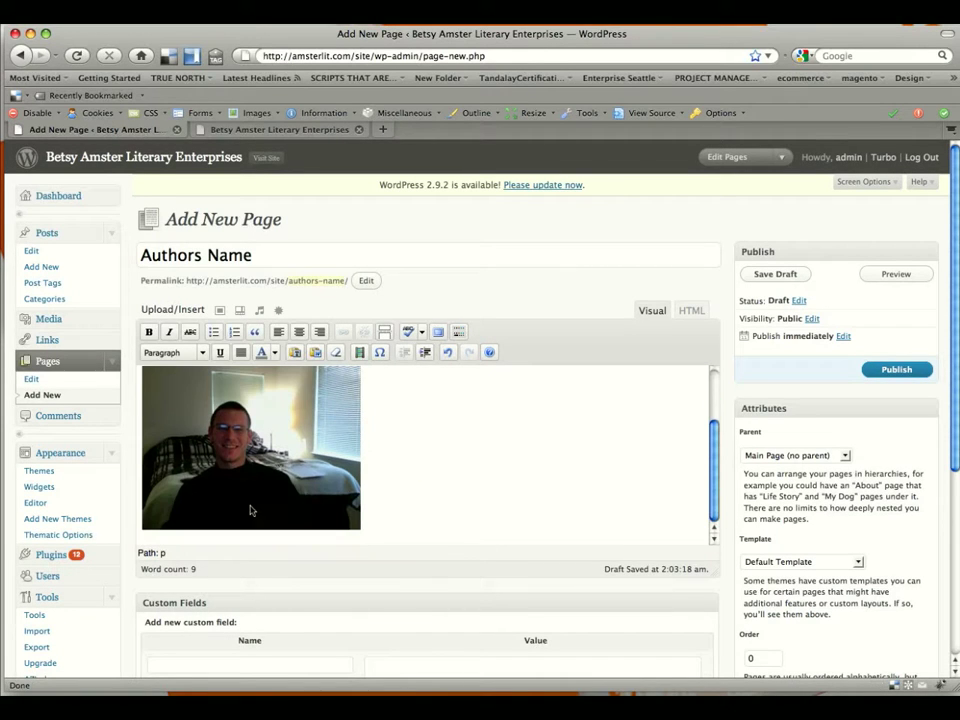
pyautogui.scroll(2, 251, 510)
pyautogui.moveTo(222, 430); pyautogui.dragTo(177, 405)
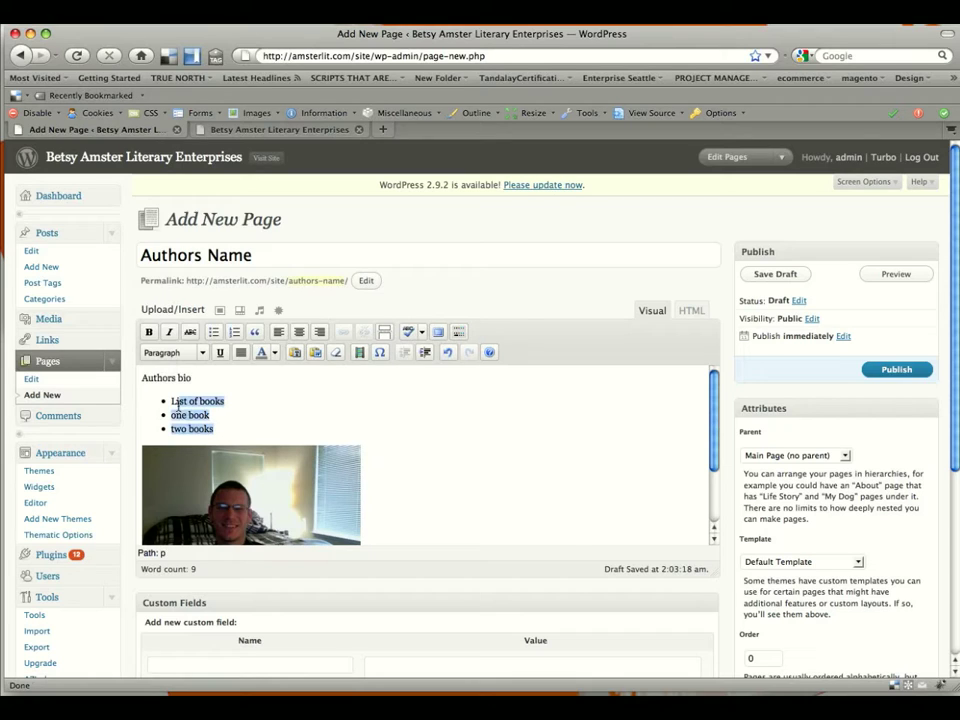
pyautogui.click(190, 378)
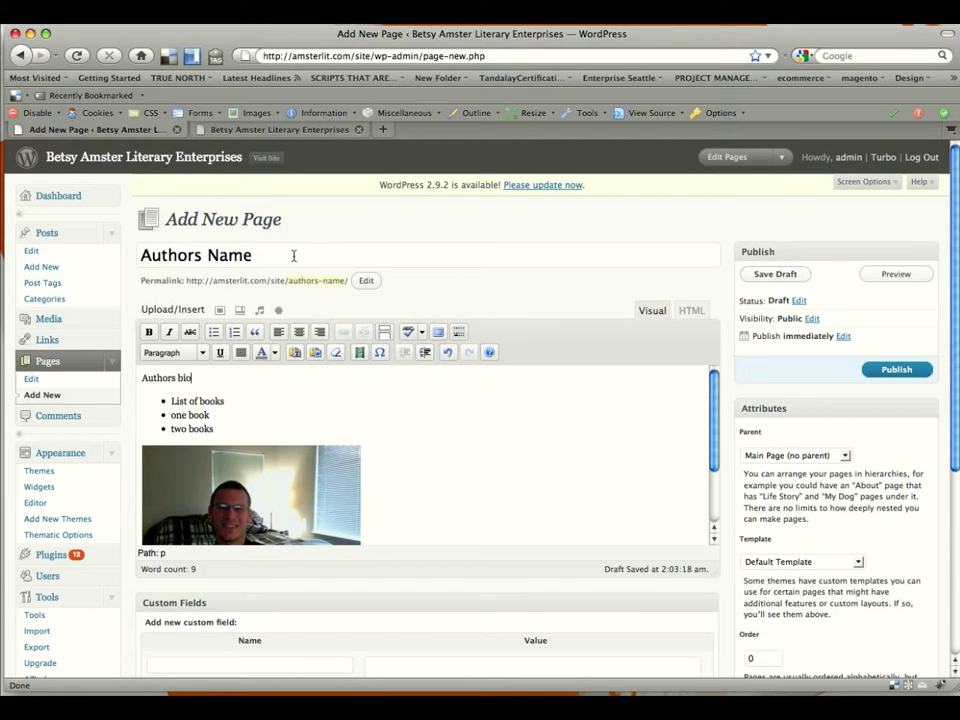
pyautogui.scroll(-3, 957, 408)
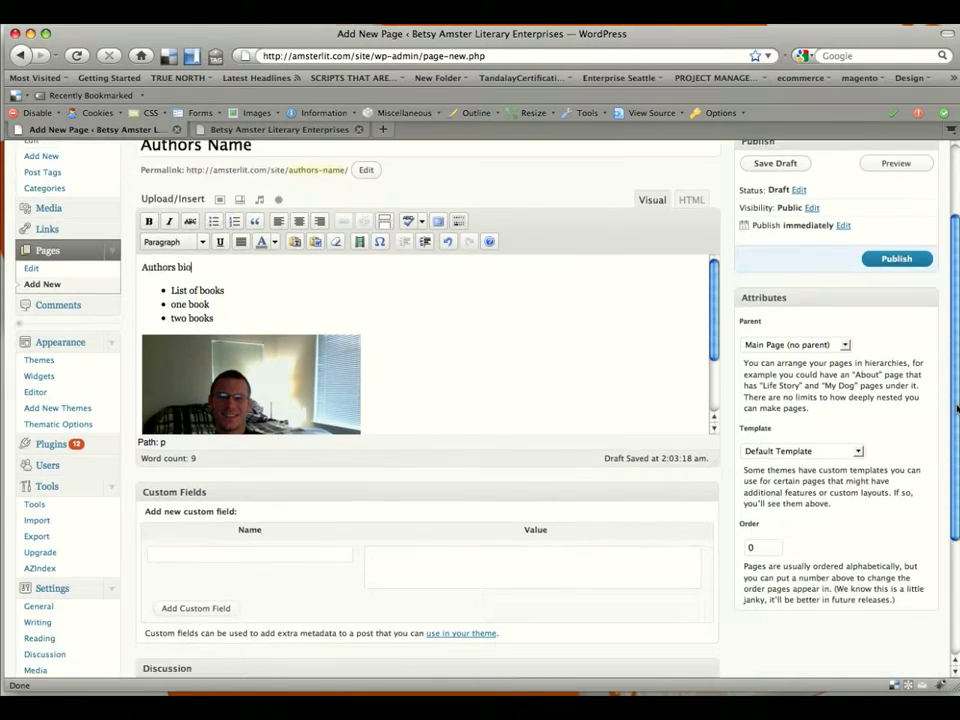
# - Enter 'author' in the page's Tags field
pyautogui.scroll(-4, 957, 408)
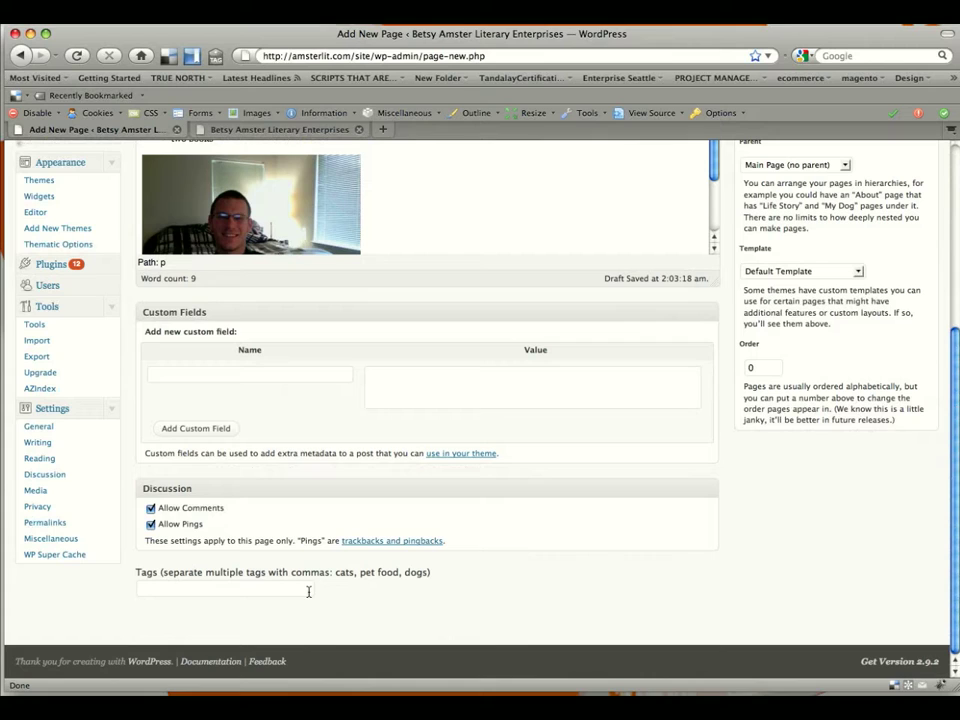
pyautogui.click(308, 591)
pyautogui.moveTo(431, 572); pyautogui.dragTo(156, 596)
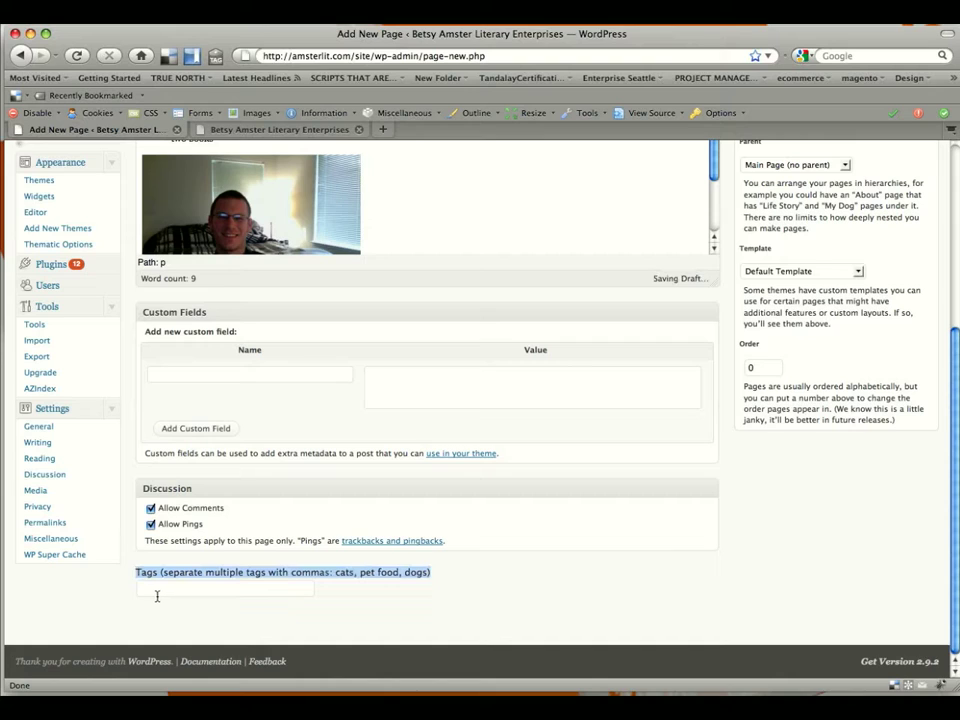
pyautogui.click(157, 592)
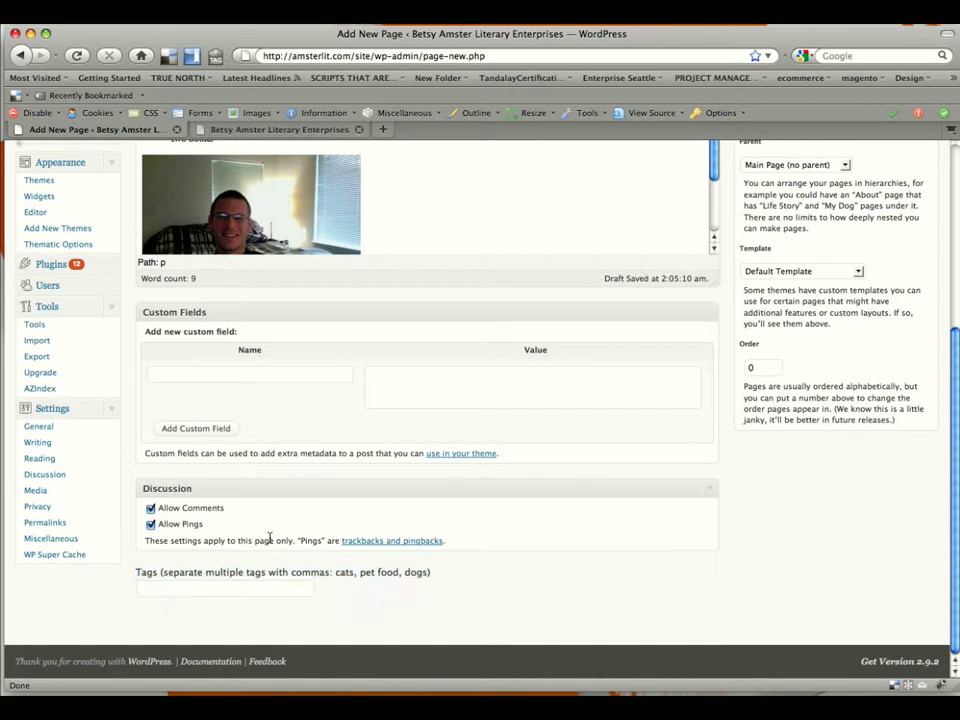
pyautogui.write('author')
# - Publish the Authors Name page from the Publish box
pyautogui.scroll(6, 611, 472)
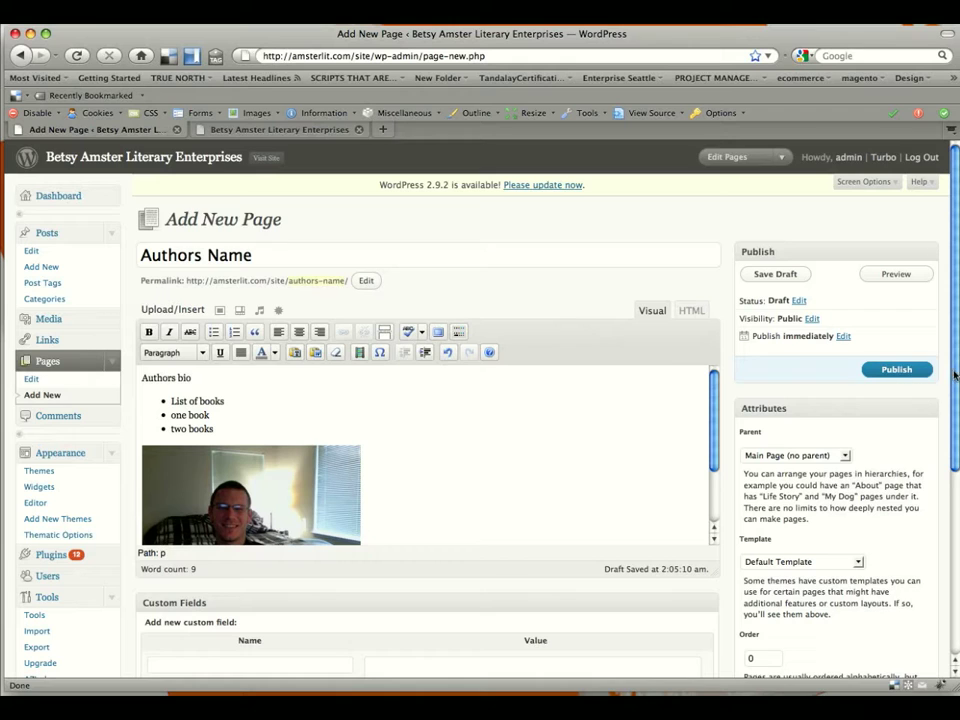
pyautogui.scroll(-1, 900, 400)
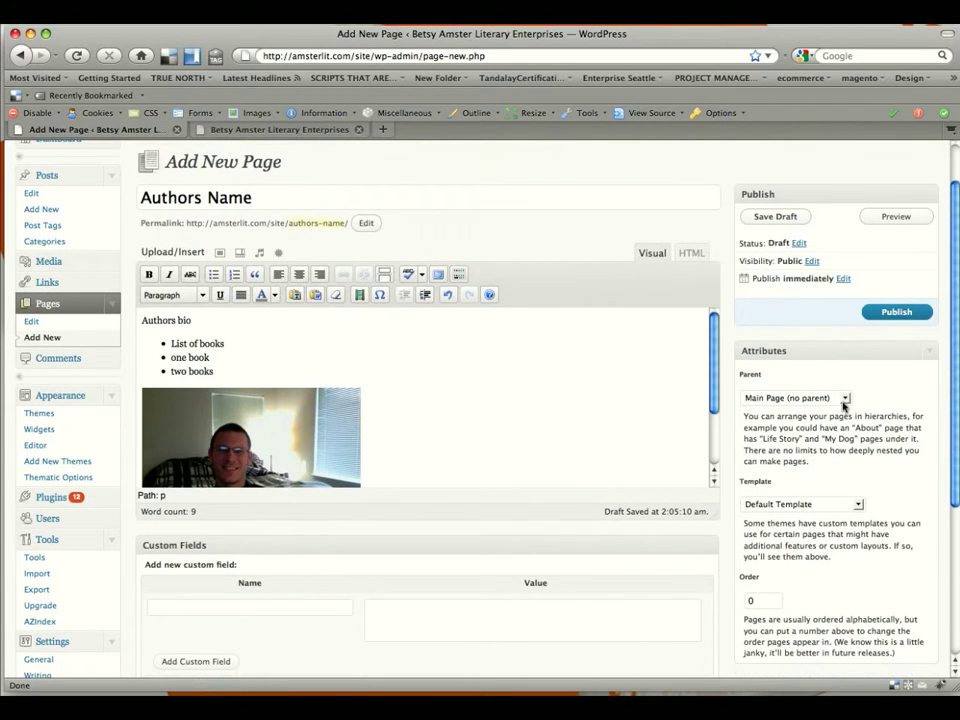
pyautogui.scroll(-3, 946, 472)
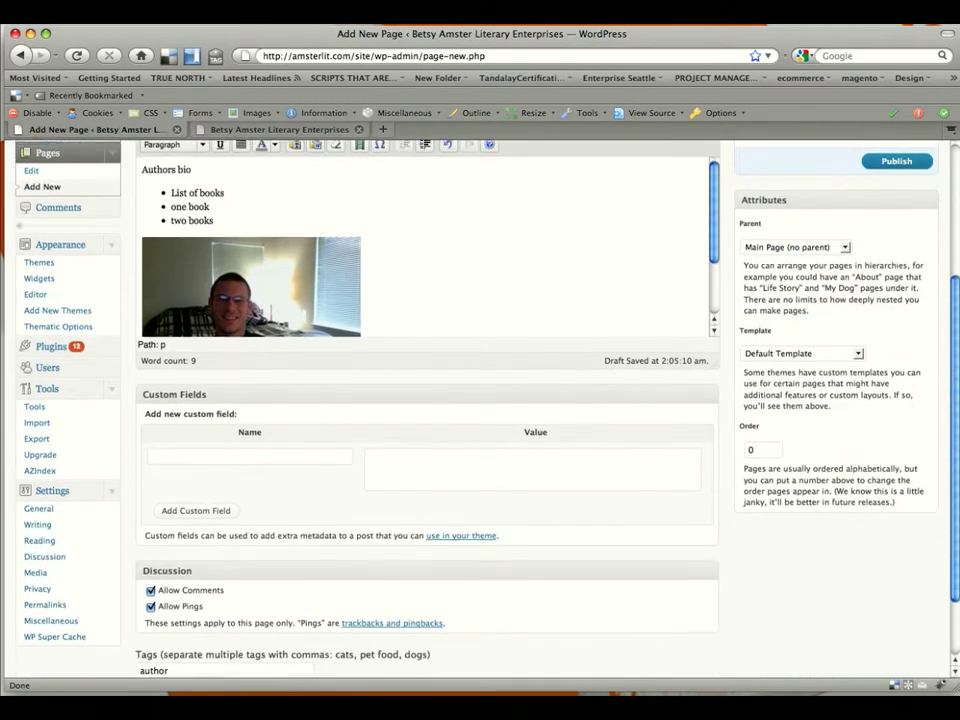
pyautogui.scroll(4, 946, 472)
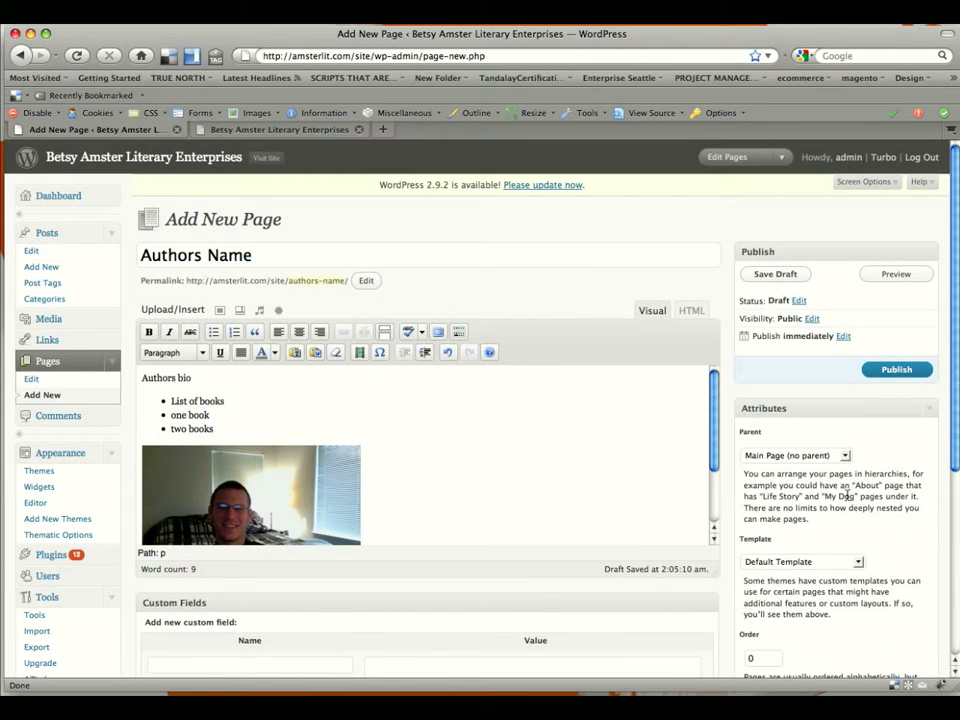
pyautogui.click(876, 372)
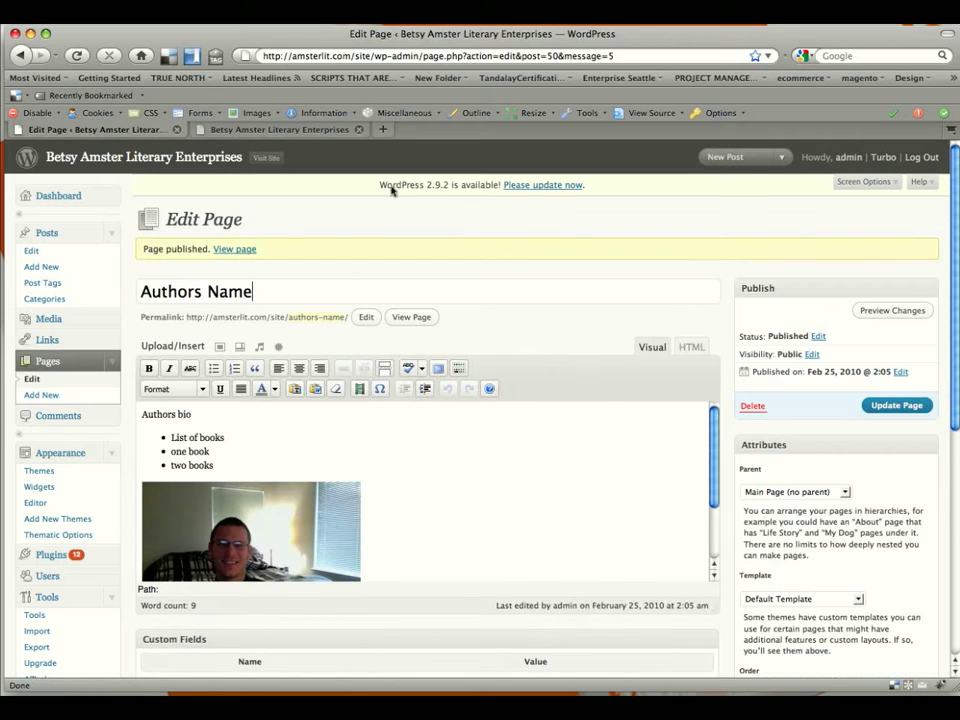
pyautogui.click(311, 130)
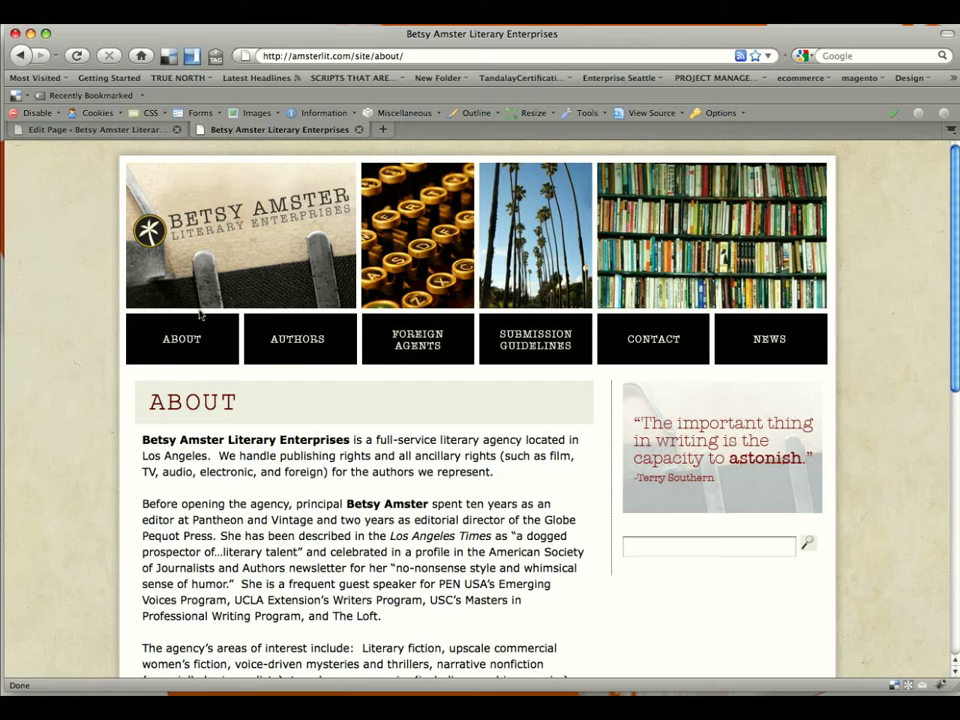
pyautogui.click(317, 343)
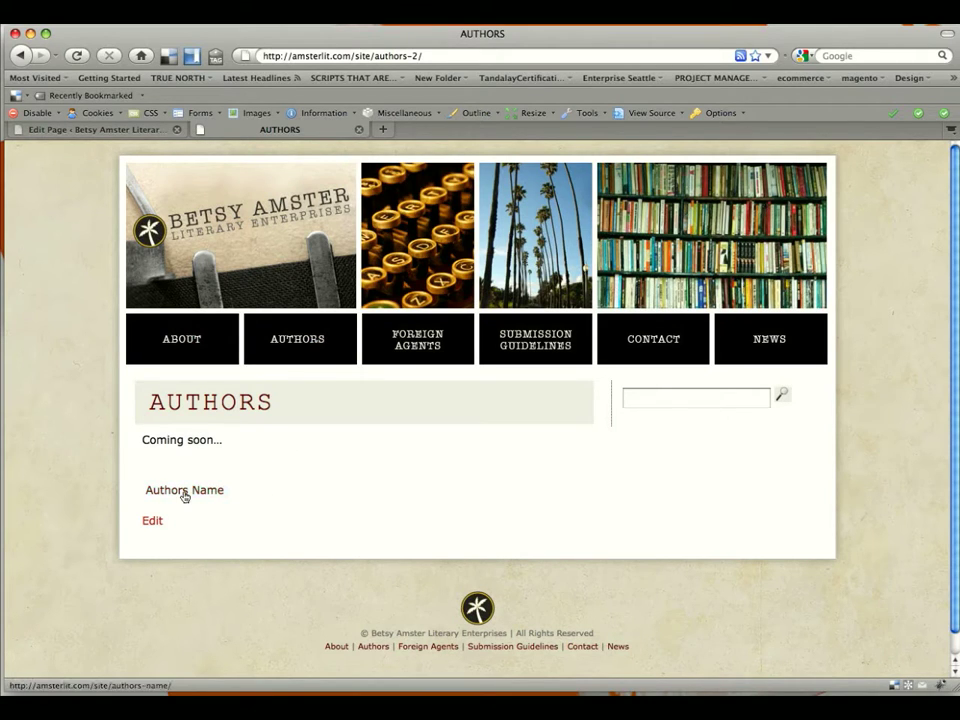
pyautogui.click(184, 497)
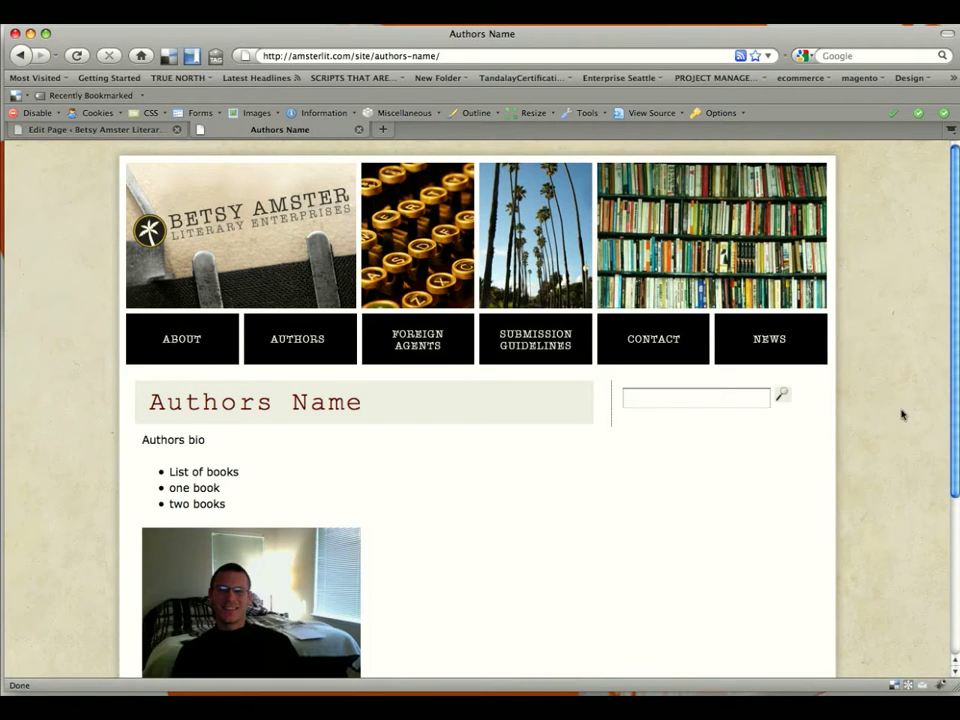
pyautogui.scroll(-5, 953, 418)
pyautogui.scroll(5, 930, 300)
pyautogui.click(301, 338)
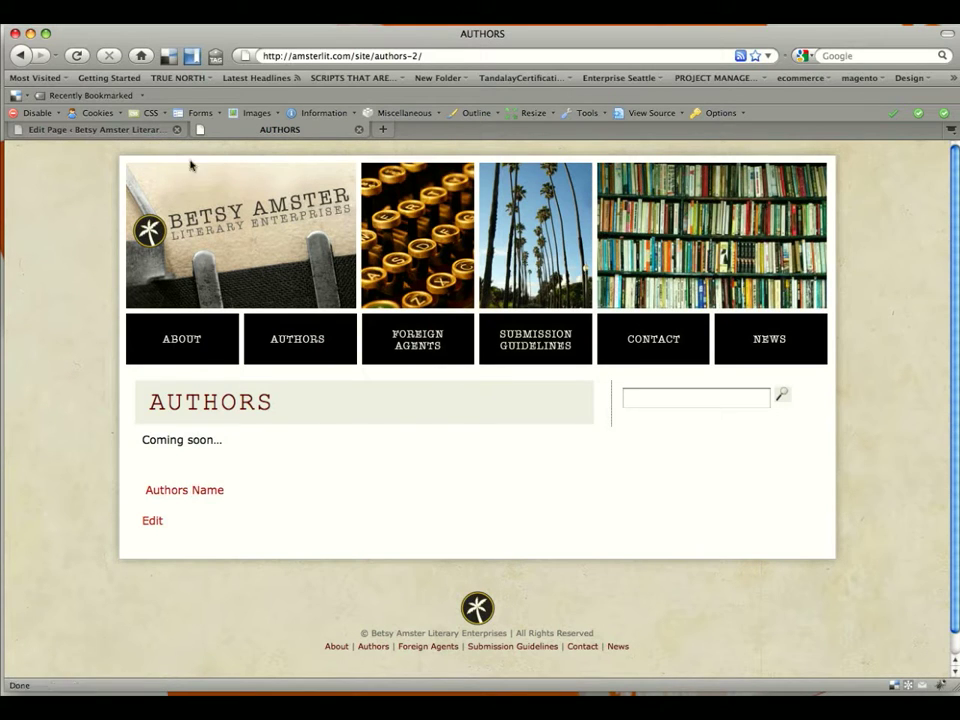
pyautogui.click(138, 131)
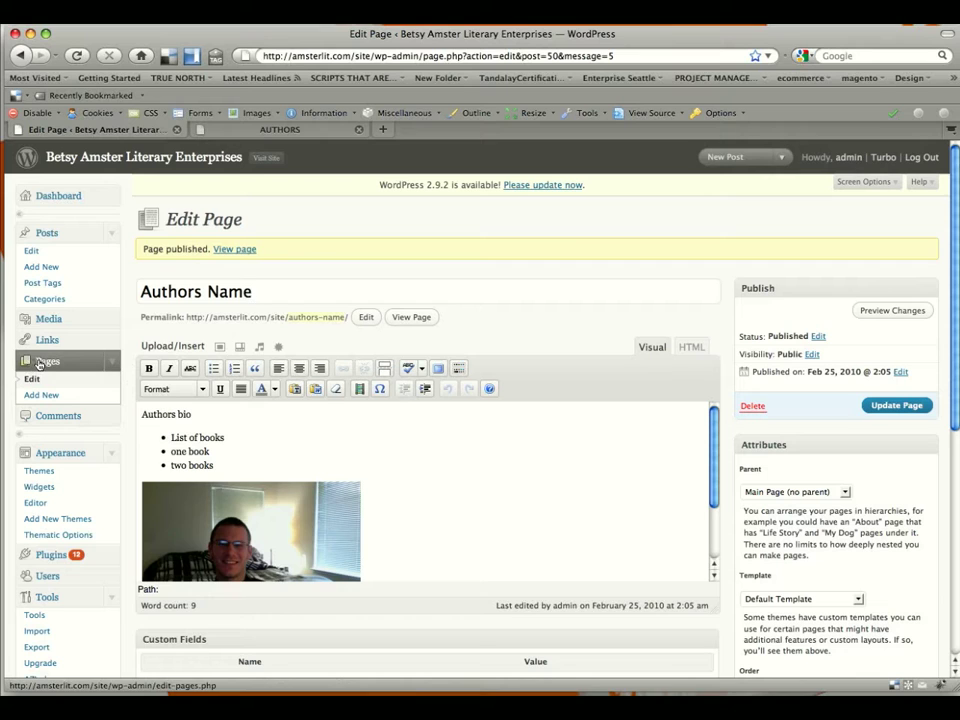
# - Open the AUTHORS page editor and select its [az-index id="1"] shortcode line
pyautogui.click(39, 364)
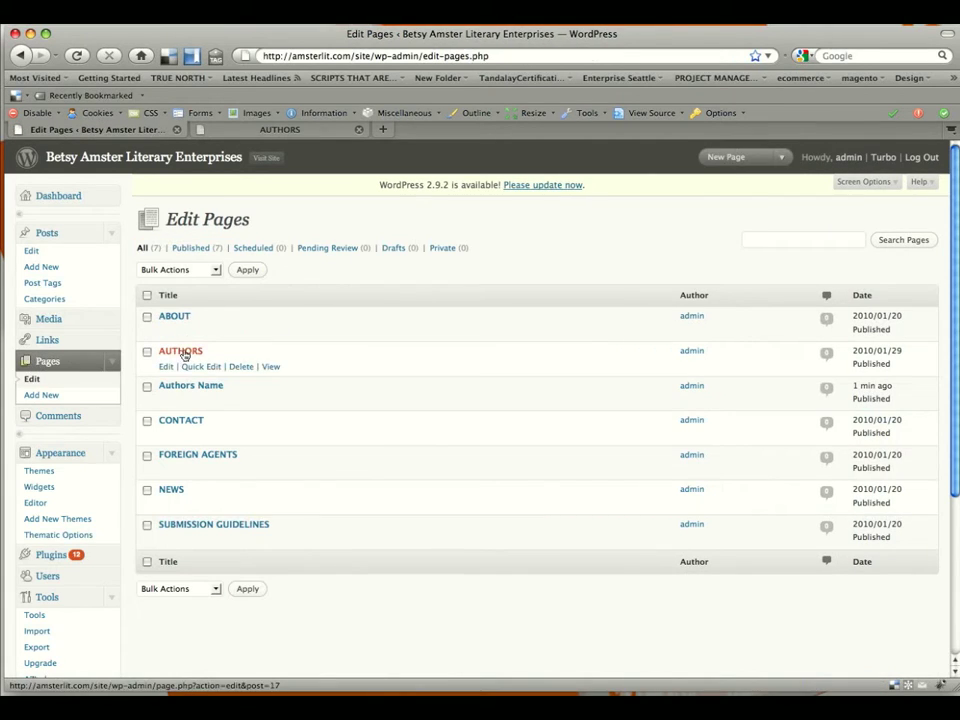
pyautogui.click(183, 356)
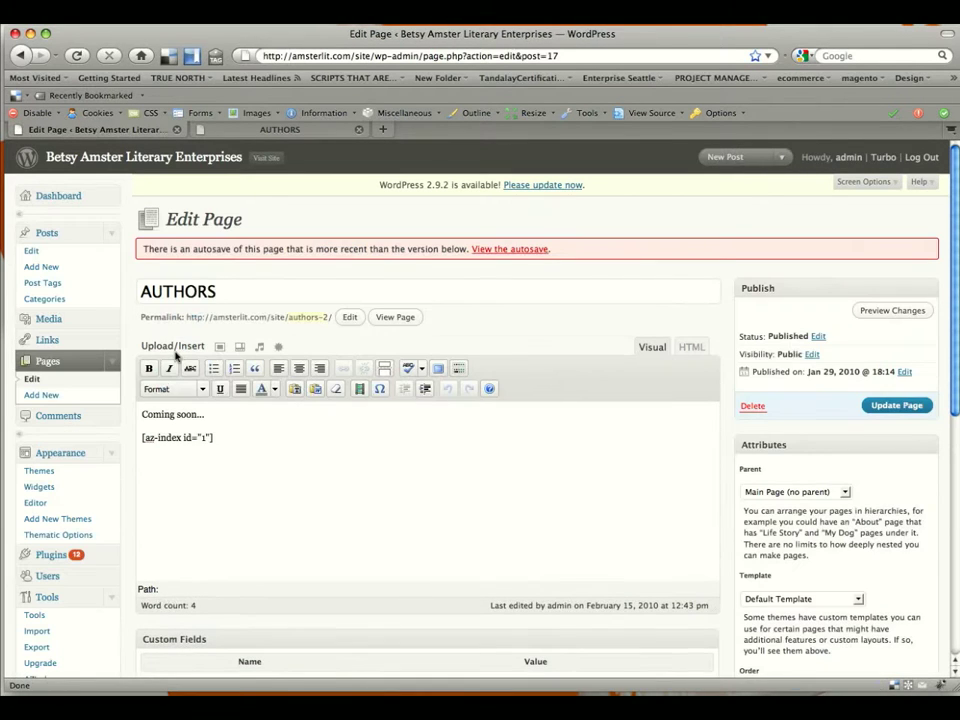
pyautogui.moveTo(212, 438); pyautogui.dragTo(138, 439)
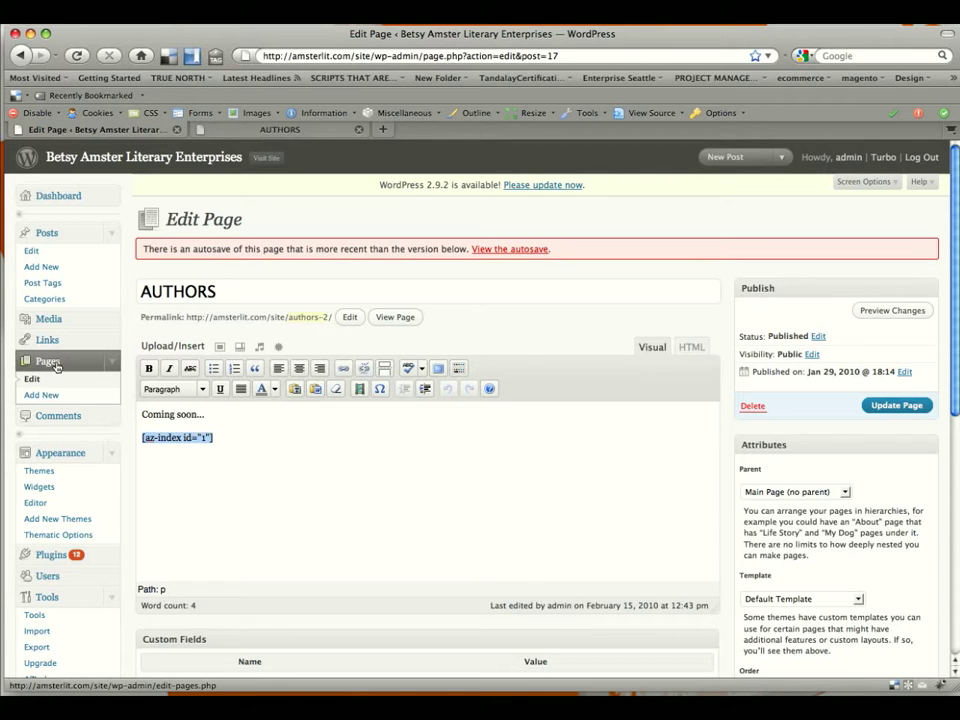
# - Delete the Authors Name page from the Pages list, confirming with OK
pyautogui.click(57, 366)
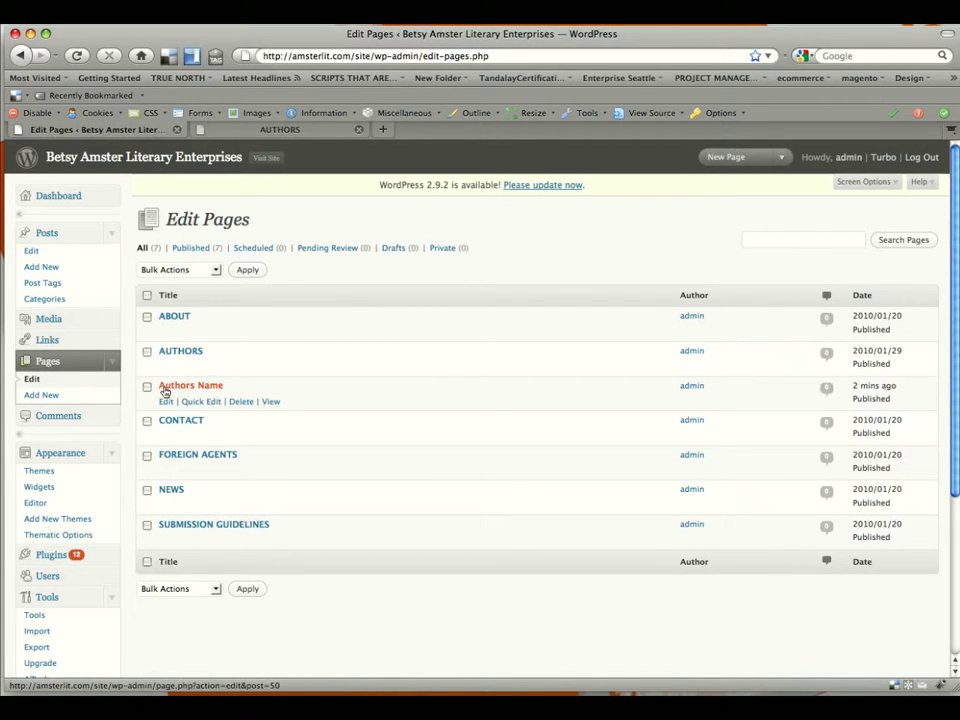
pyautogui.click(240, 401)
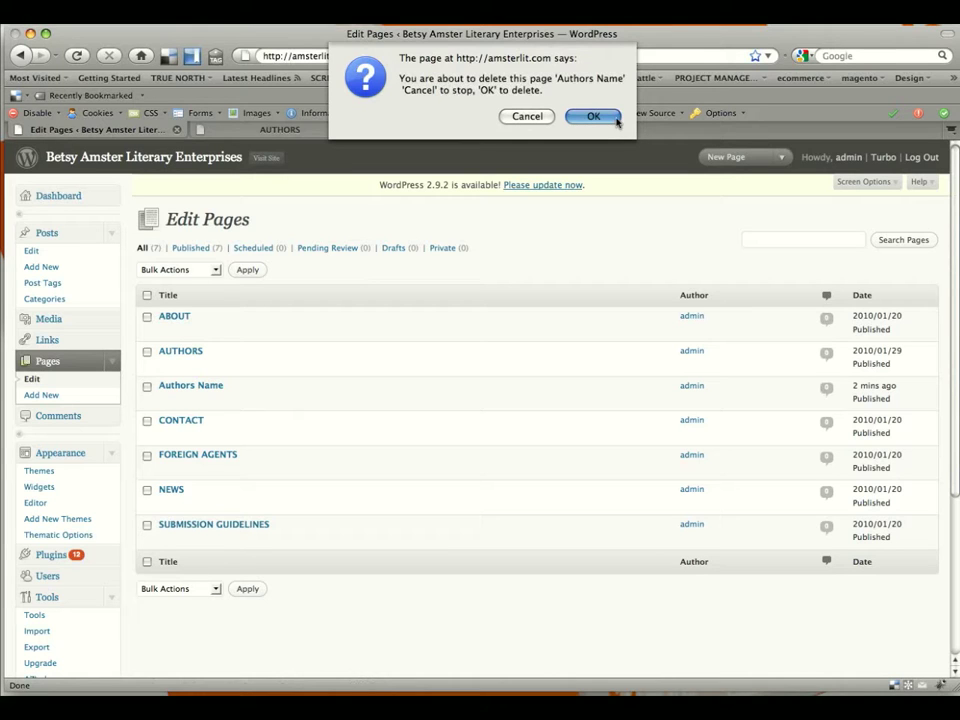
pyautogui.click(594, 117)
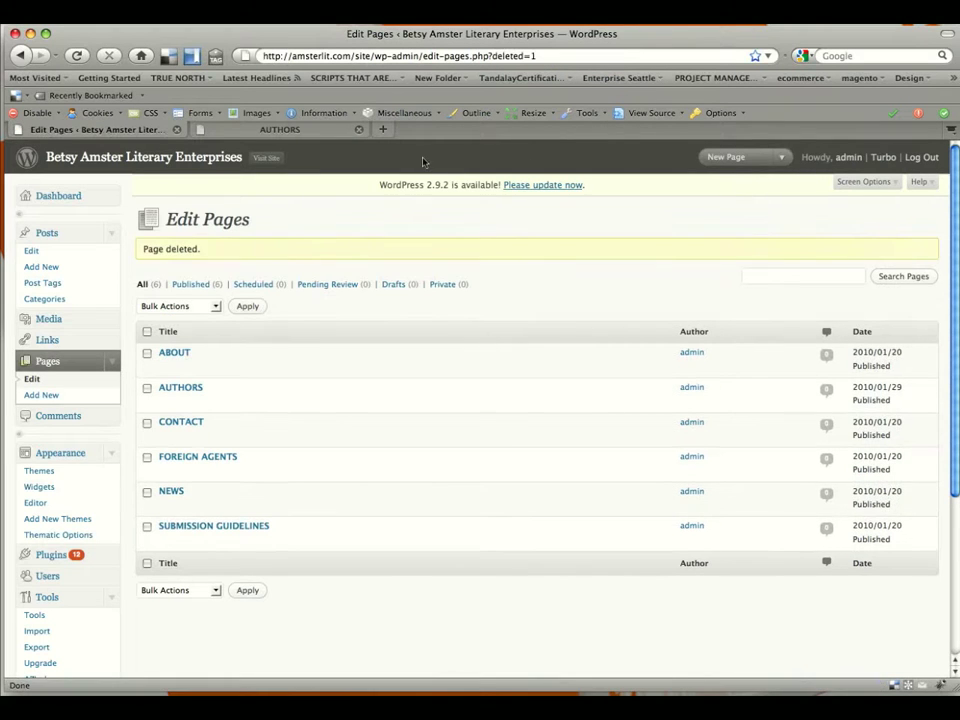
pyautogui.click(253, 131)
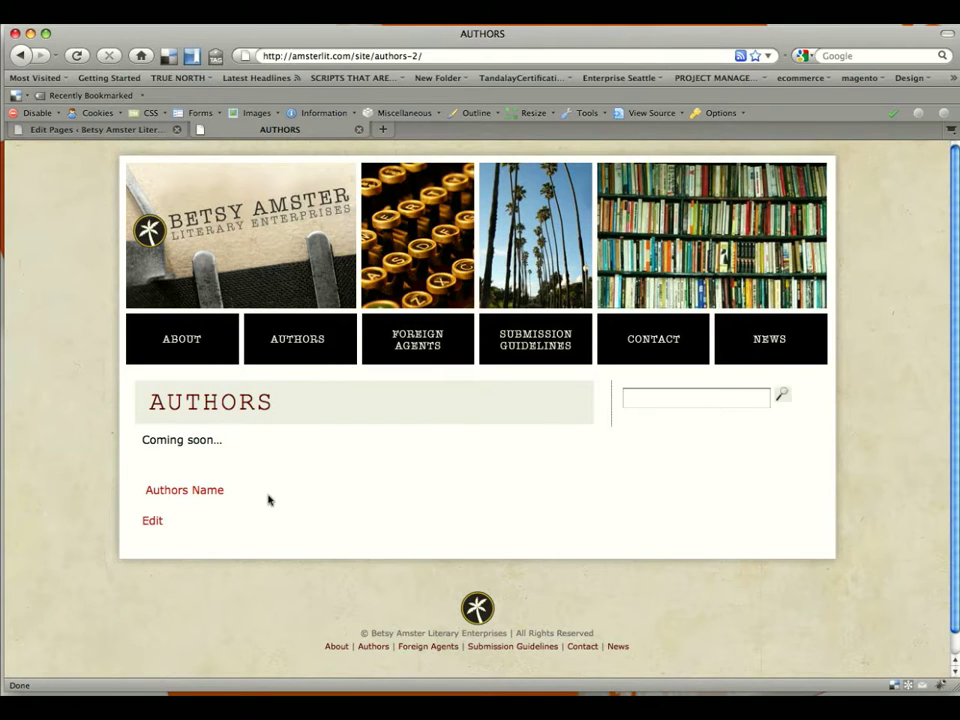
# - Reload the live AUTHORS page to confirm the Authors Name entry is gone
pyautogui.moveTo(268, 499); pyautogui.dragTo(145, 489)
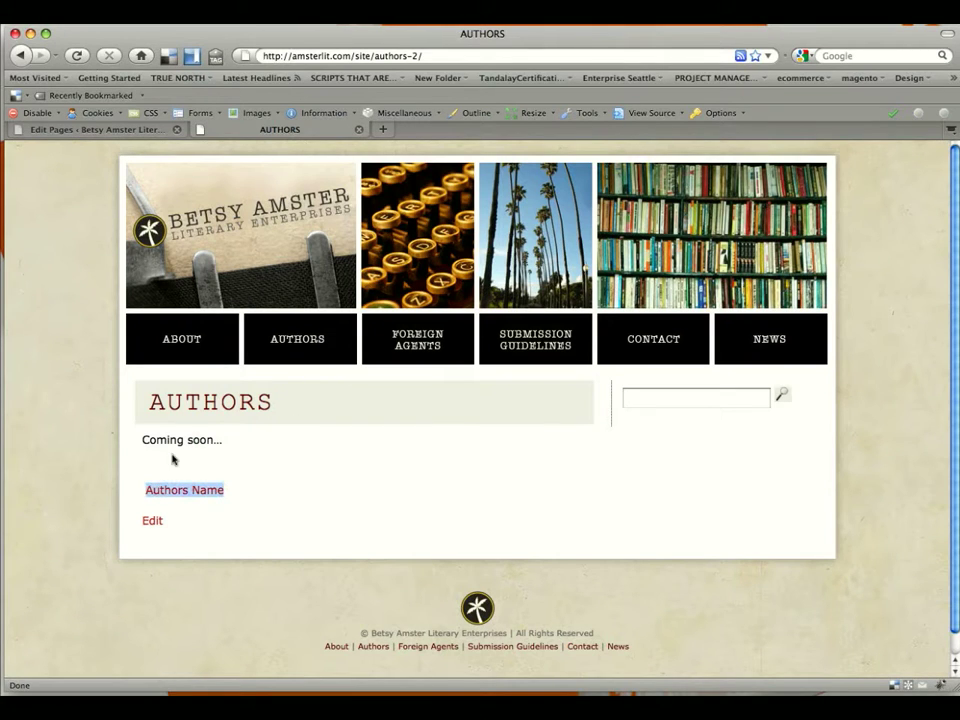
pyautogui.click(79, 56)
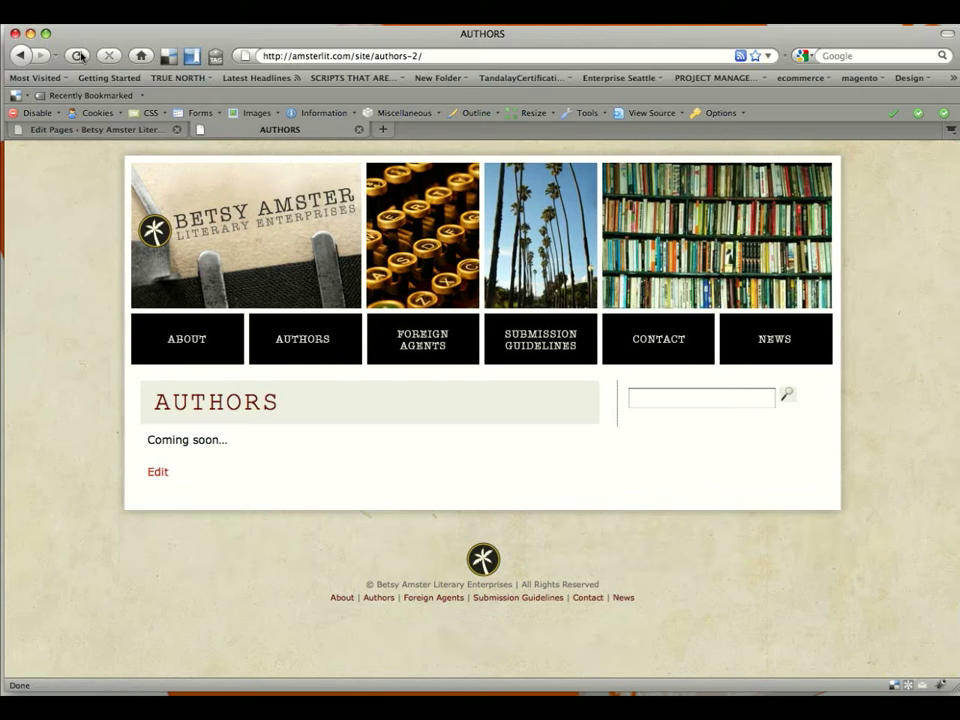